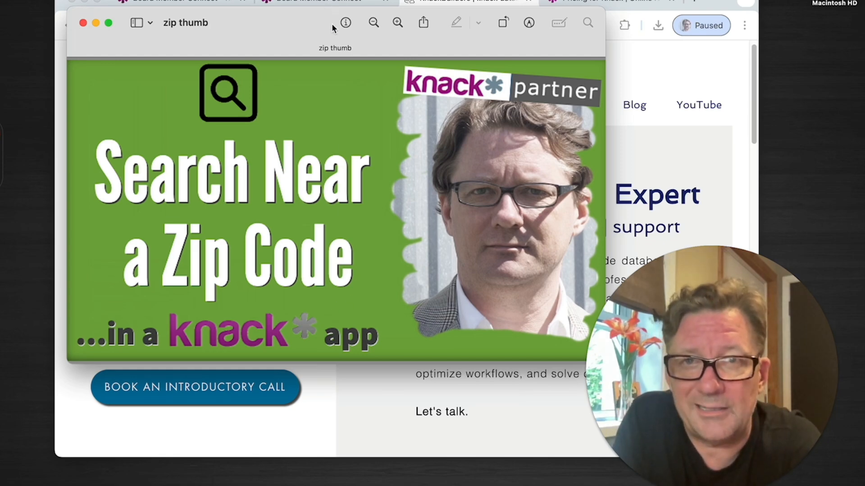
Step: Close the thumbnail preview, switch to the Board Member Connect live app and reset the nonprofit organization search
key(super+w)
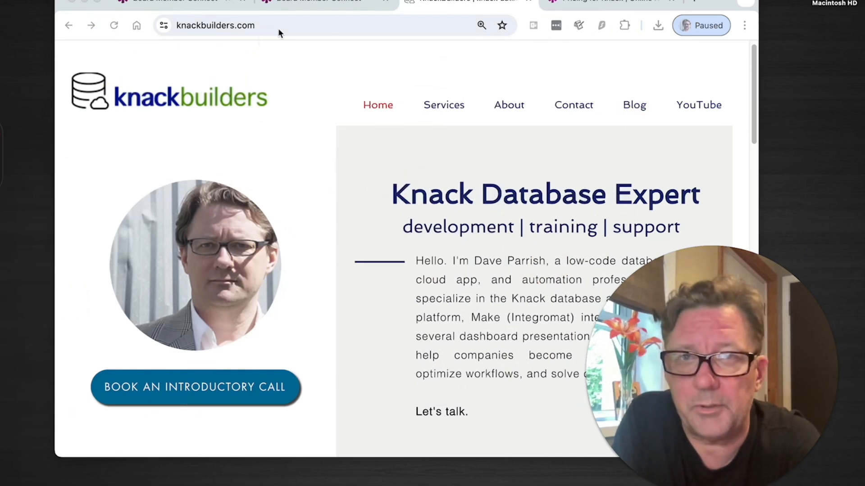
click(332, 5)
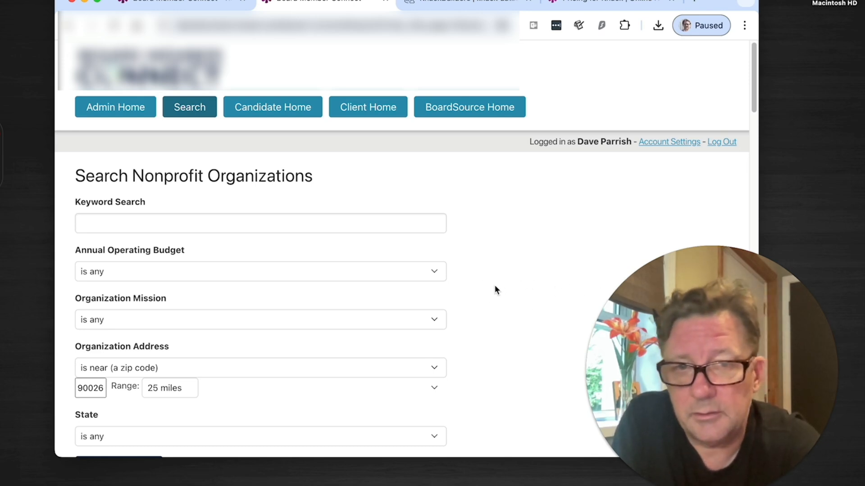
scroll(495, 288, down, 2)
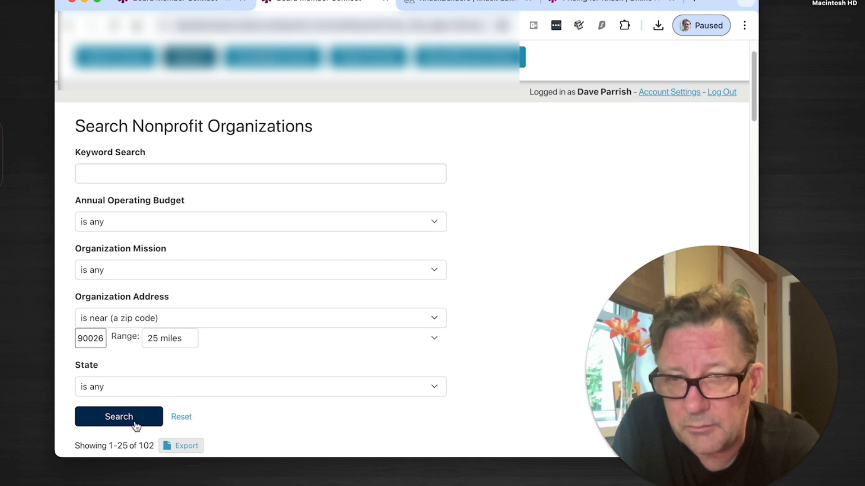
click(181, 414)
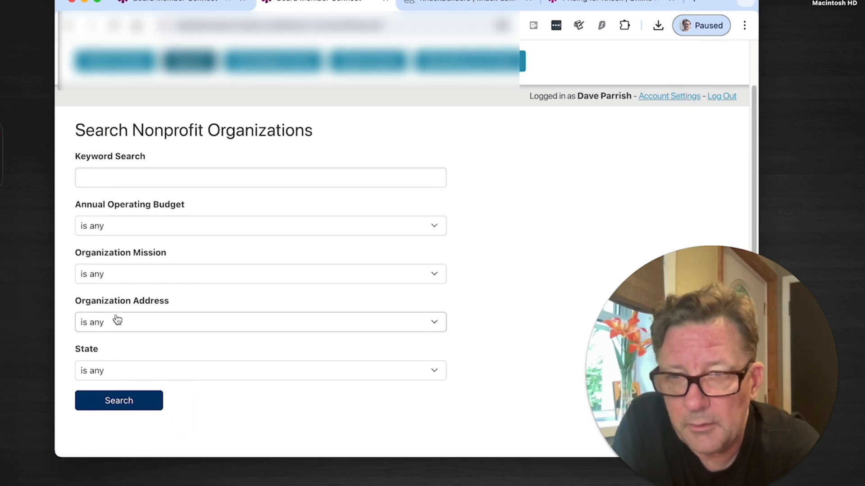
Step: Set the Organization Address search criterion to "is near (a zip code)" with a range of 1 mile
click(131, 322)
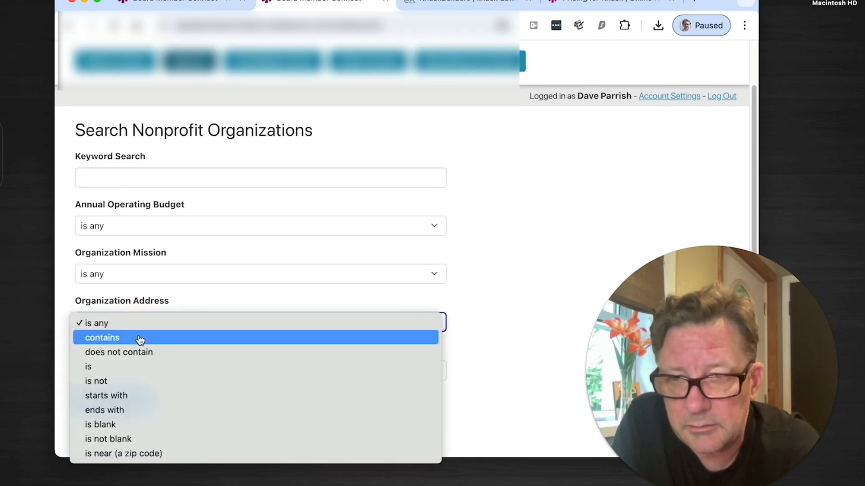
click(148, 454)
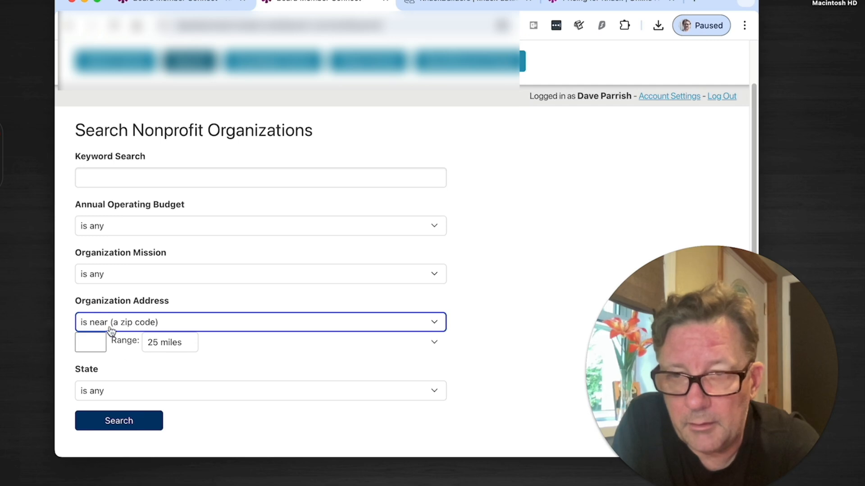
click(176, 352)
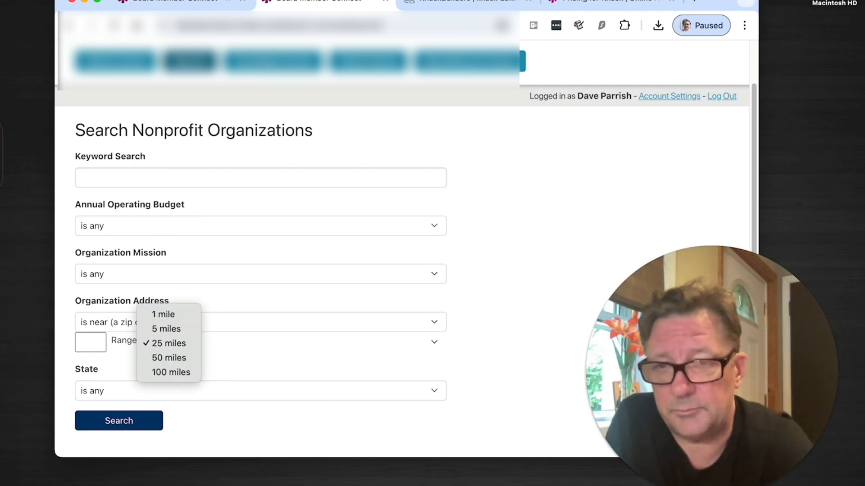
click(150, 314)
Step: Enter zip code 90026 for the organization address, run the search and review the matching nonprofits
click(90, 342)
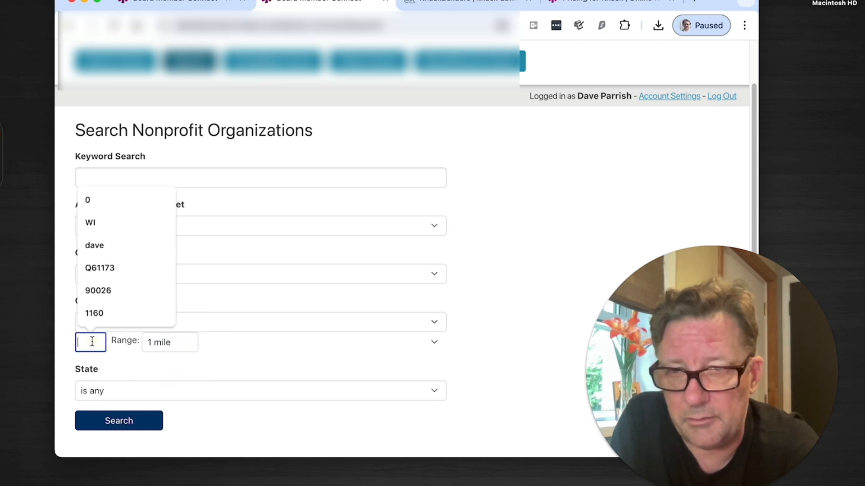
right_click(93, 342)
click(104, 344)
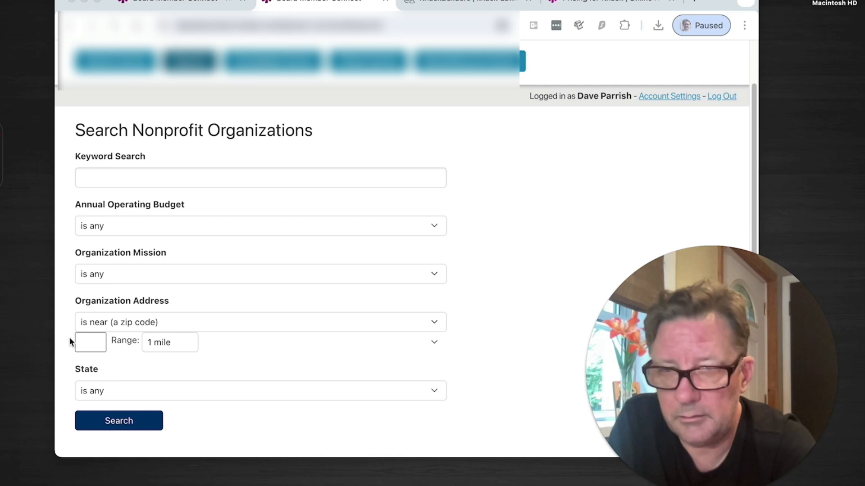
click(84, 341)
right_click(82, 341)
click(101, 350)
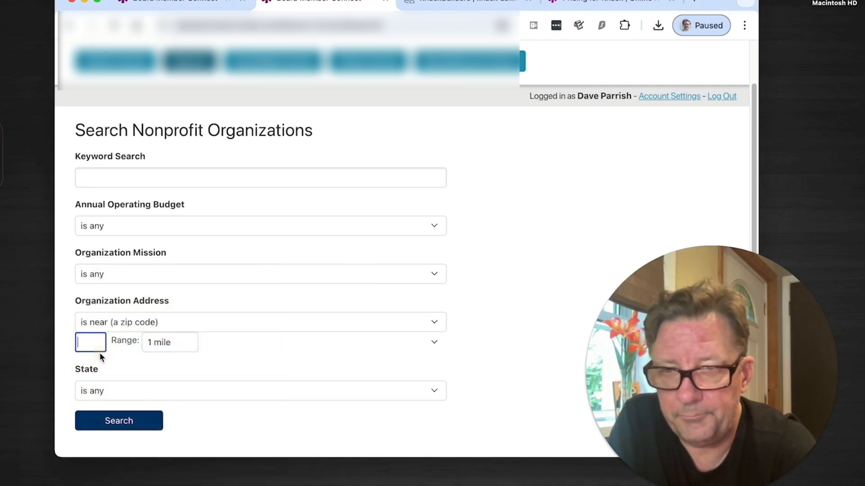
click(116, 422)
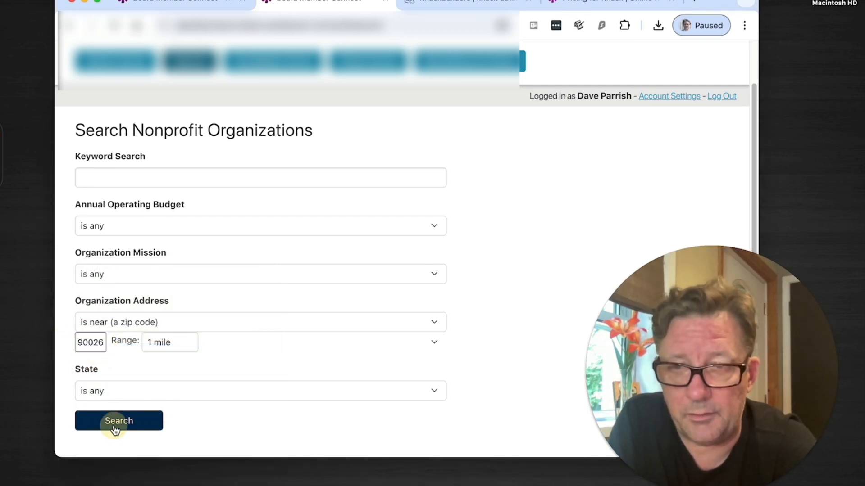
scroll(482, 372, down, 4)
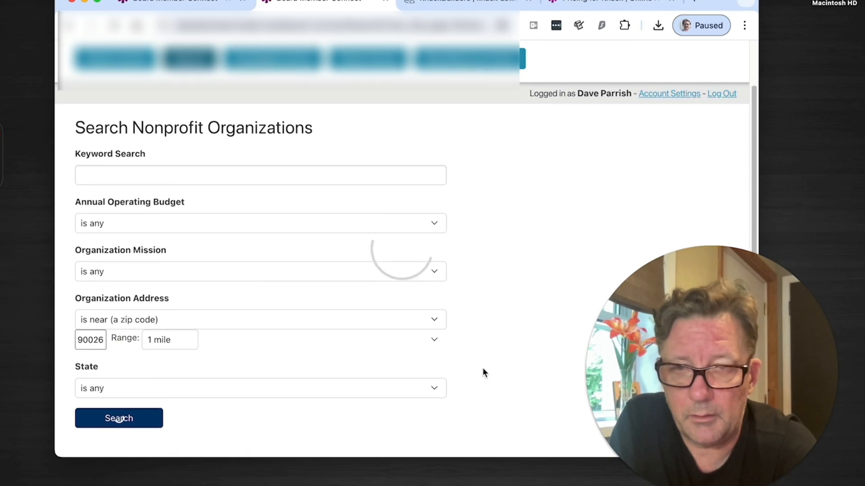
scroll(491, 372, down, 5)
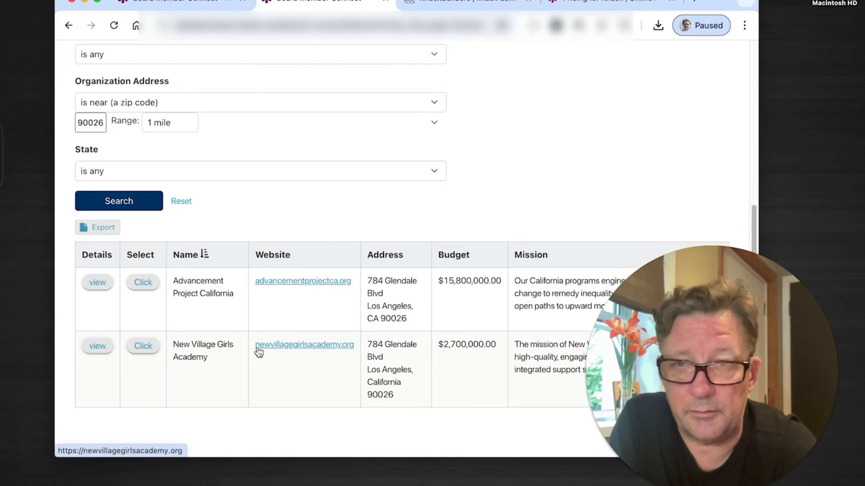
Step: Widen the zip code range to 5 miles, rerun the search and look through the results
click(175, 126)
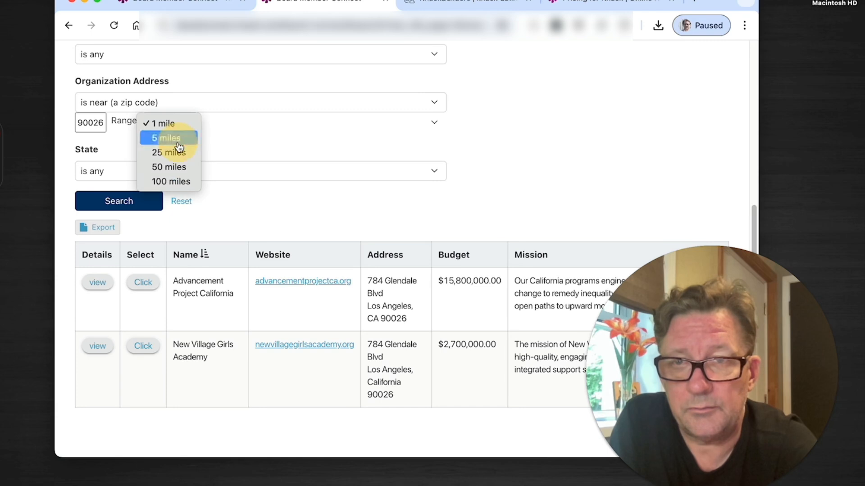
click(168, 137)
click(116, 198)
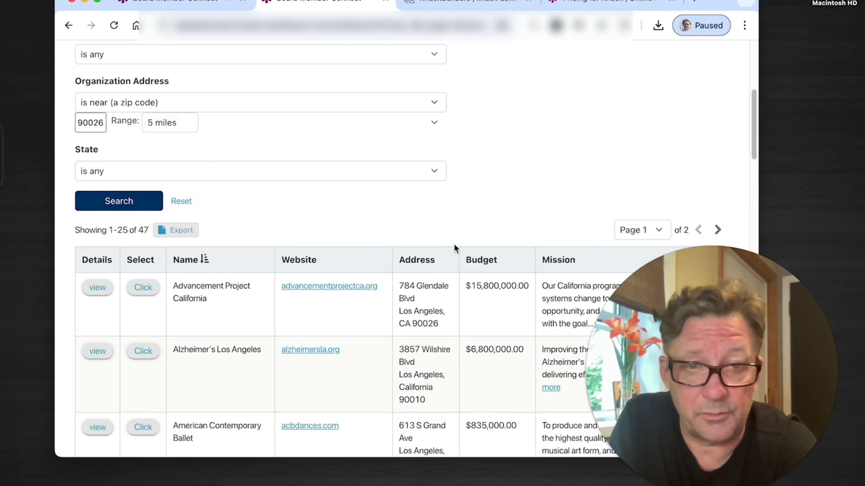
scroll(453, 243, down, 3)
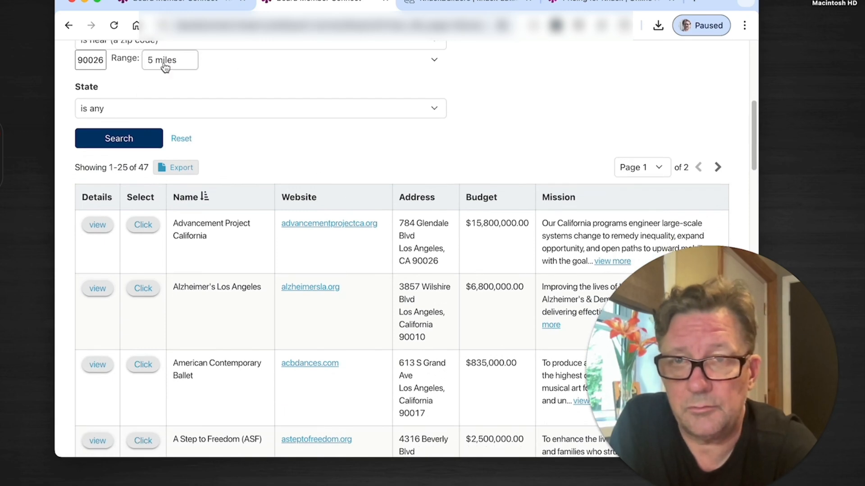
Step: Extend the zip code range to 25 miles and rerun the search
click(145, 62)
click(169, 74)
click(131, 140)
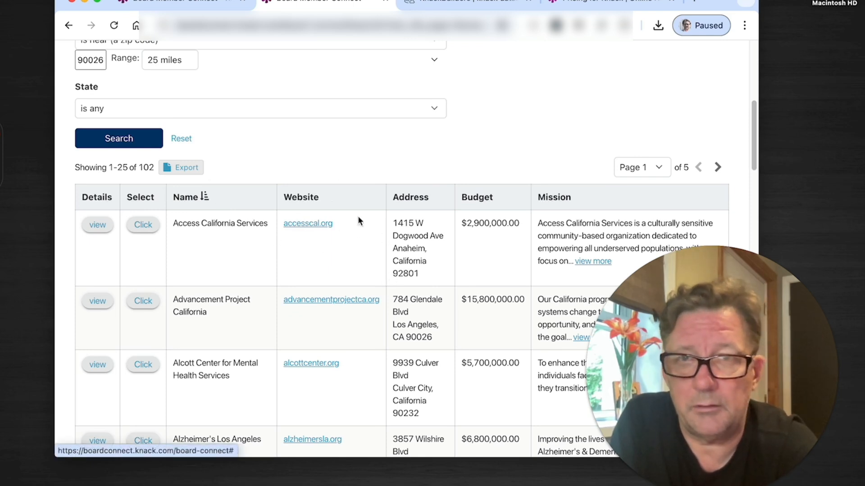
Step: In the Knack builder, start a filter on the Nonprofit Organizations records by Address and check the available operators
click(170, 4)
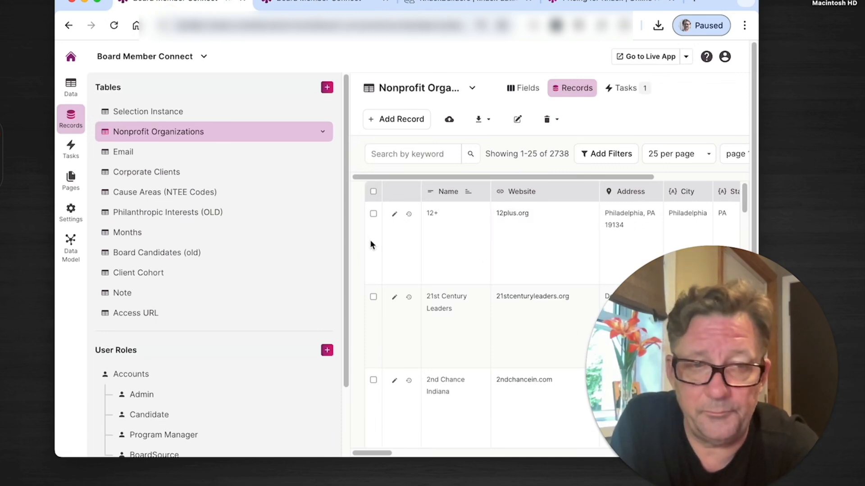
click(609, 154)
click(311, 105)
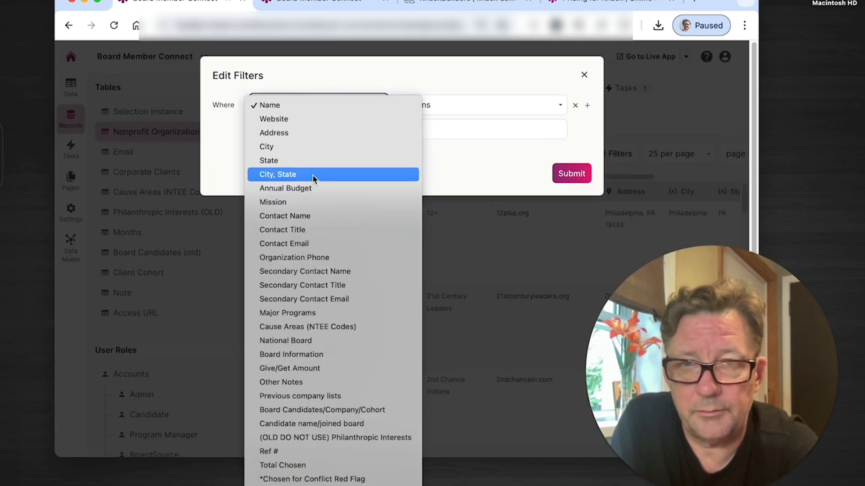
click(303, 131)
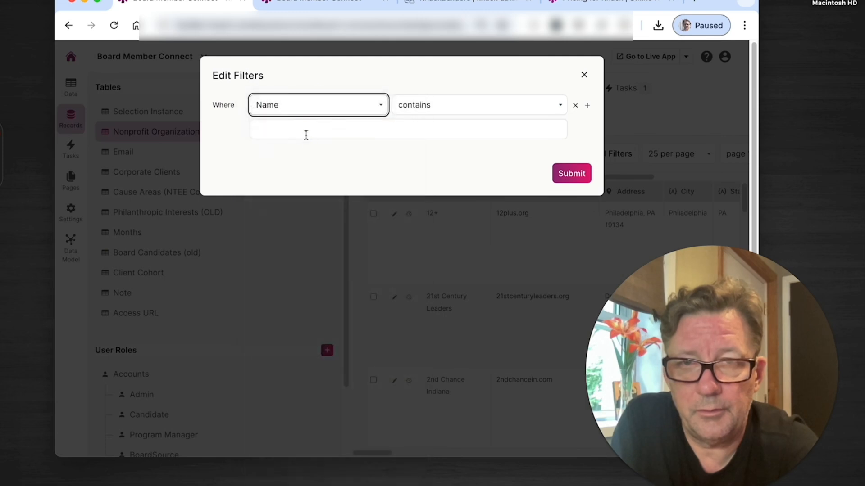
click(479, 112)
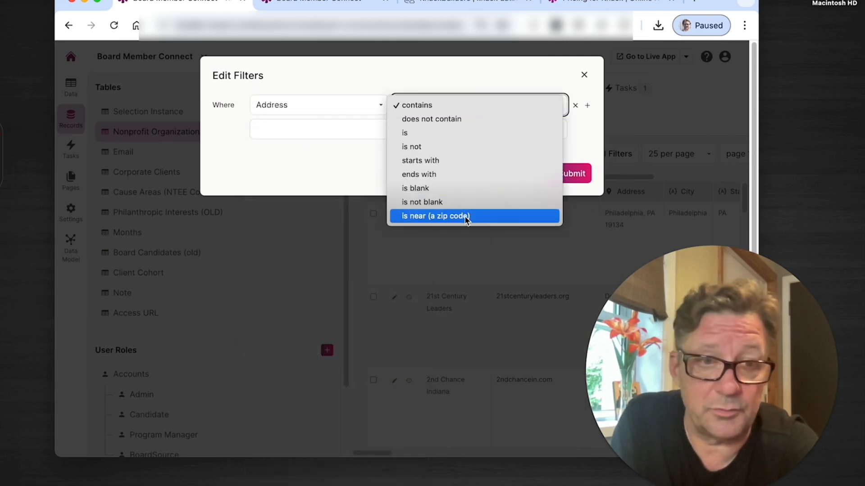
click(585, 78)
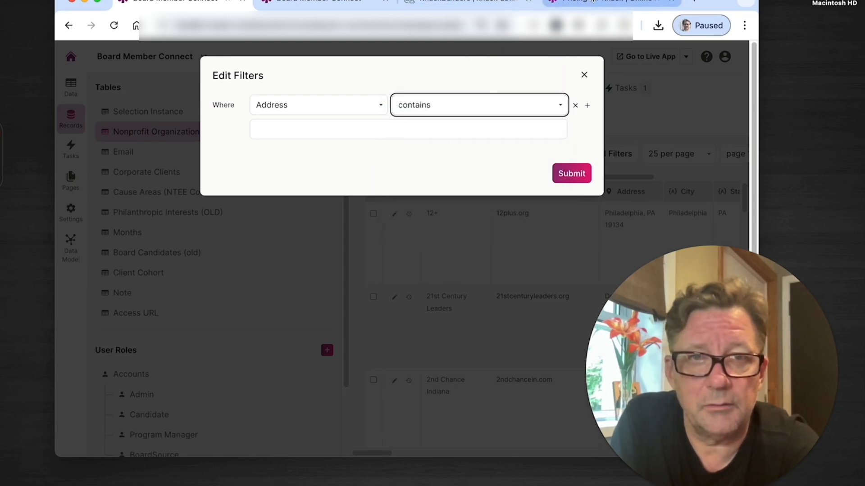
Step: Switch to the Knack pricing page and check which plans include the Maps & Geo-Location feature
click(593, 1)
scroll(303, 178, up, 6)
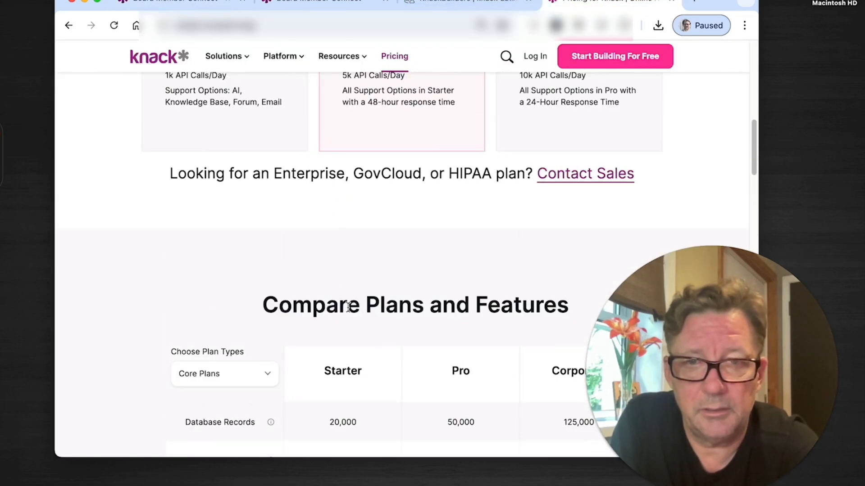
scroll(348, 308, down, 10)
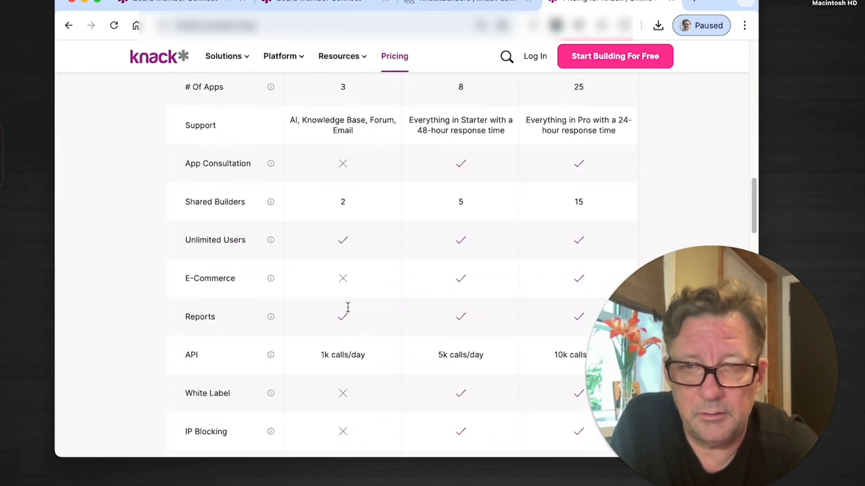
scroll(334, 323, down, 5)
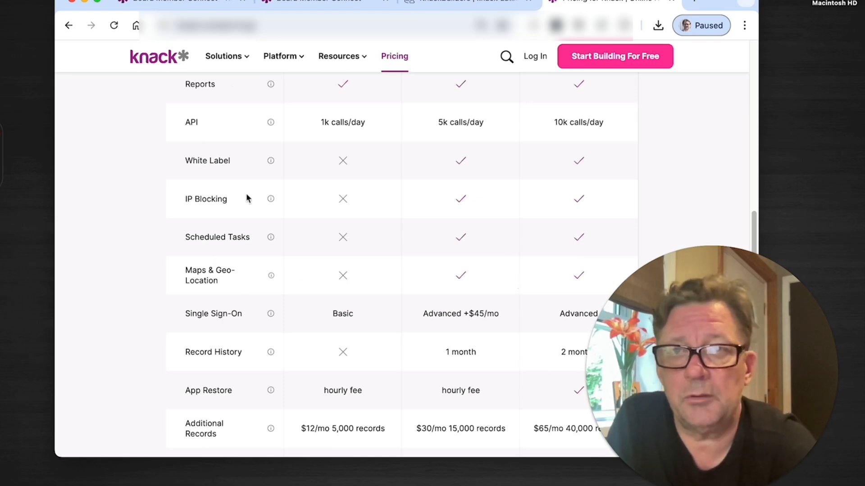
Step: Back in the builder, discard the filter and review the geocoding and format settings of the "International Address - Test" field
click(201, 1)
click(581, 76)
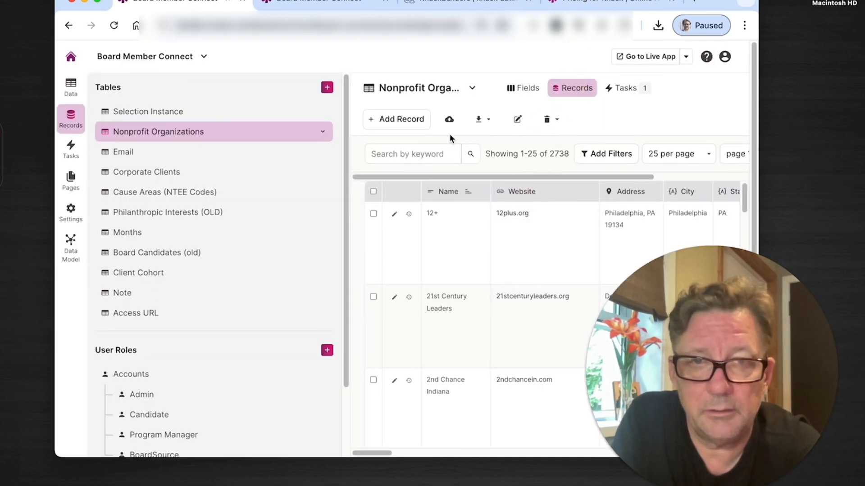
click(523, 88)
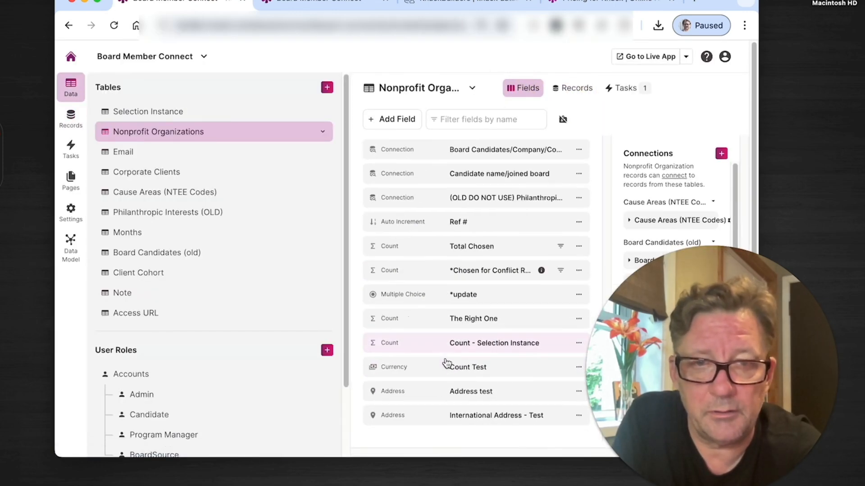
click(486, 415)
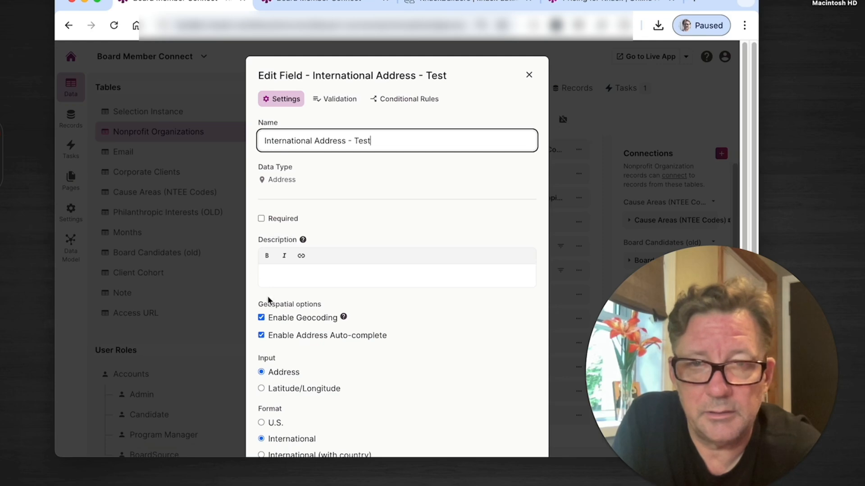
scroll(286, 388, down, 3)
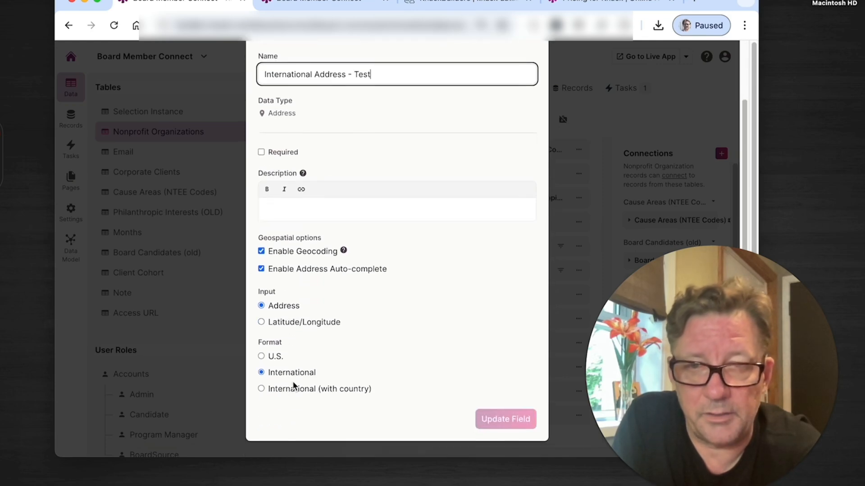
scroll(350, 358, up, 3)
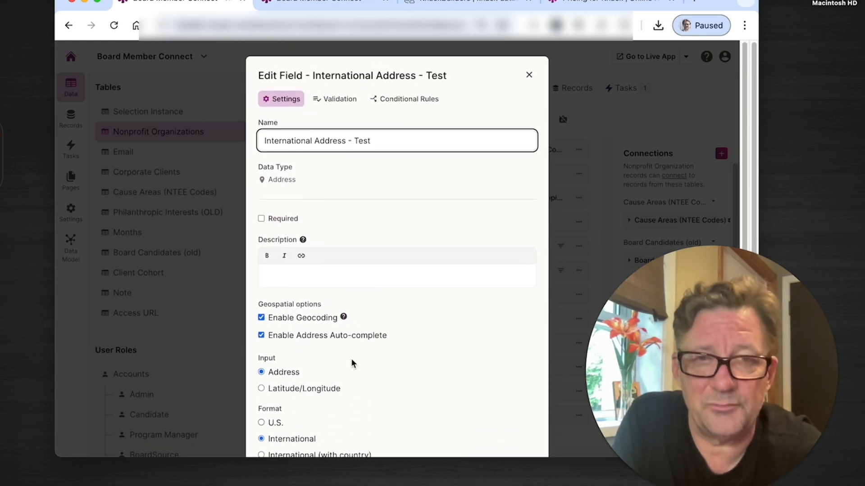
click(528, 76)
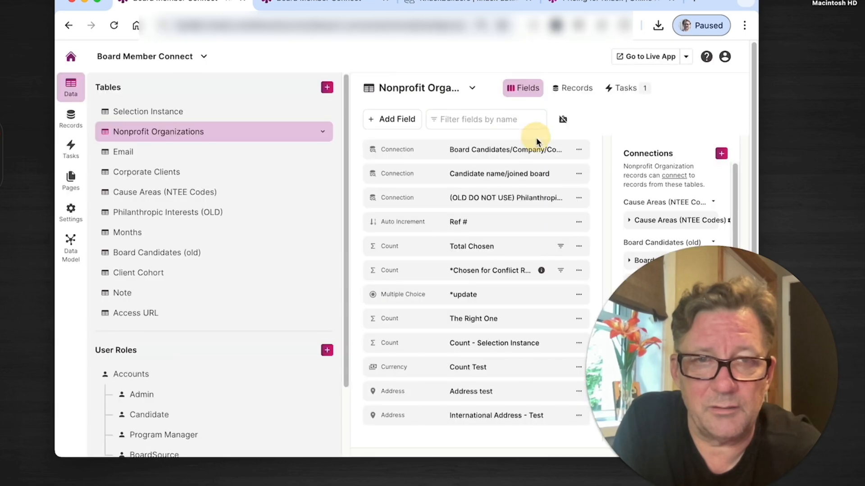
Step: In the Nonprofit Organizations records, inspect the first record's "International Address - Test" entry form and close it without saving
click(567, 89)
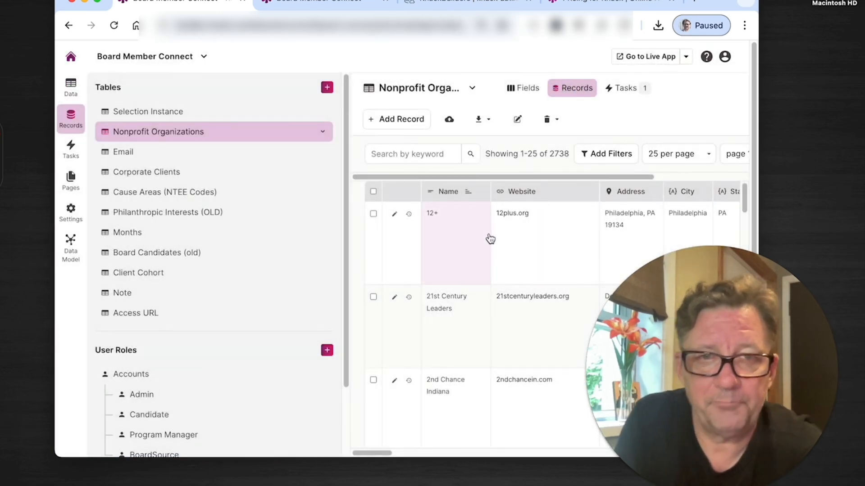
scroll(488, 236, right, 12)
scroll(489, 238, right, 10)
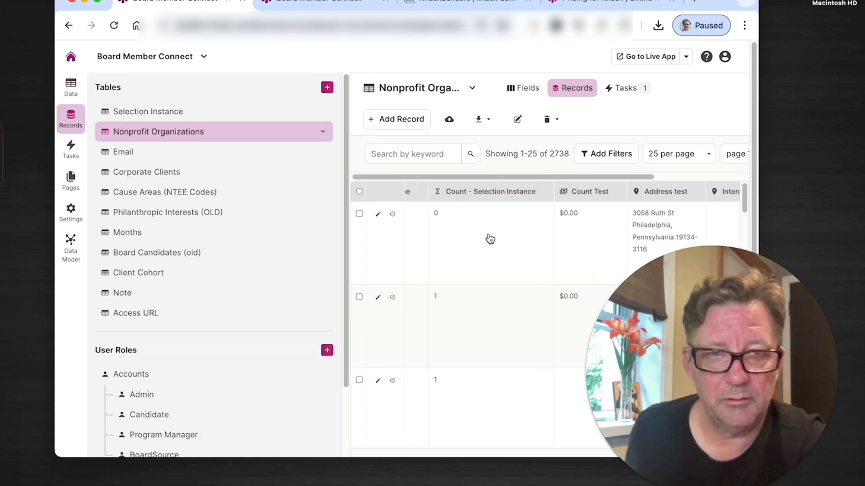
key(super+a)
click(590, 243)
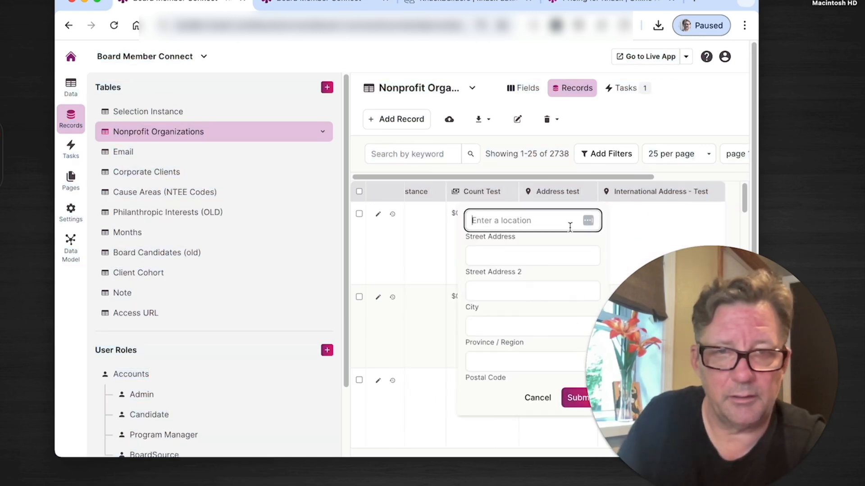
click(660, 106)
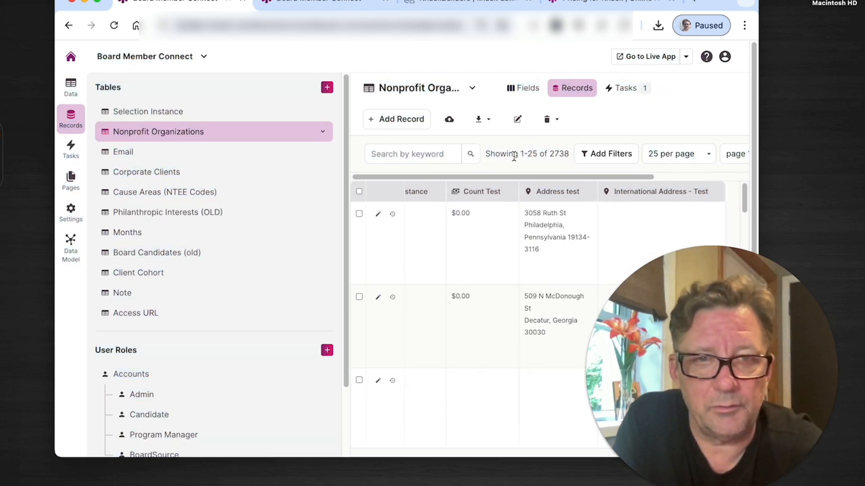
Step: Check that "International Address - Test" offers the "is near (a zip code)" filter operator with a range, and discard the filter
click(613, 153)
click(293, 104)
scroll(421, 341, down, 3)
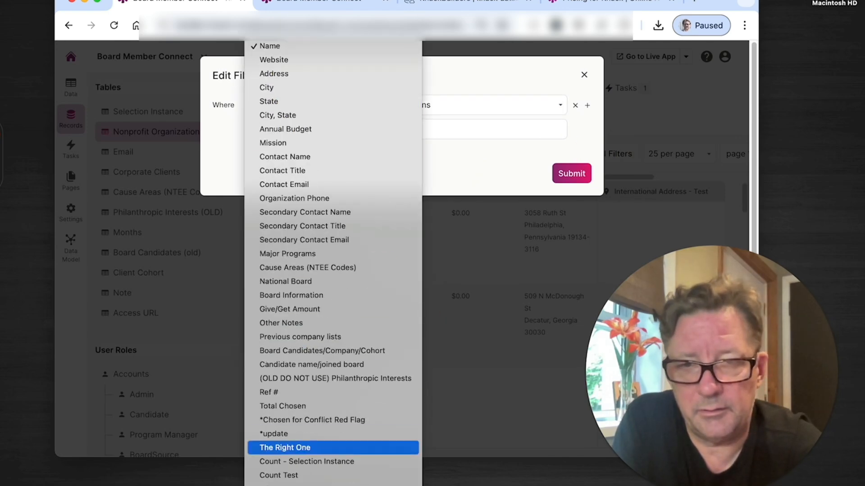
click(343, 329)
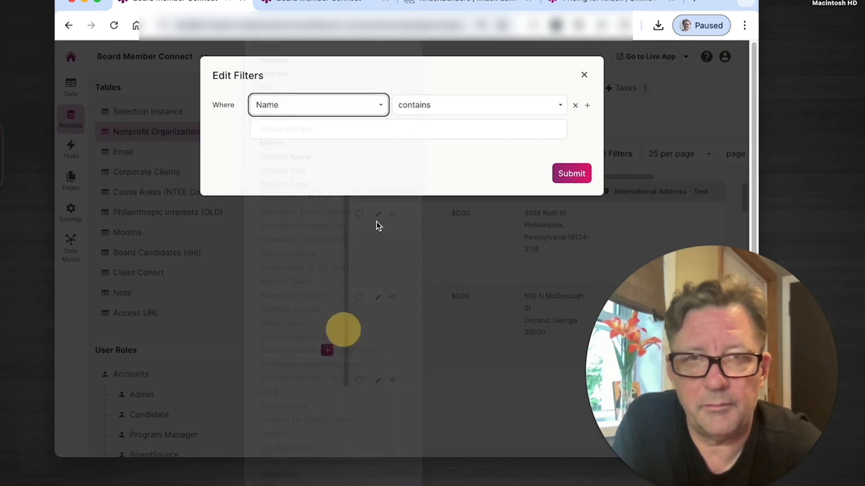
click(433, 104)
click(451, 218)
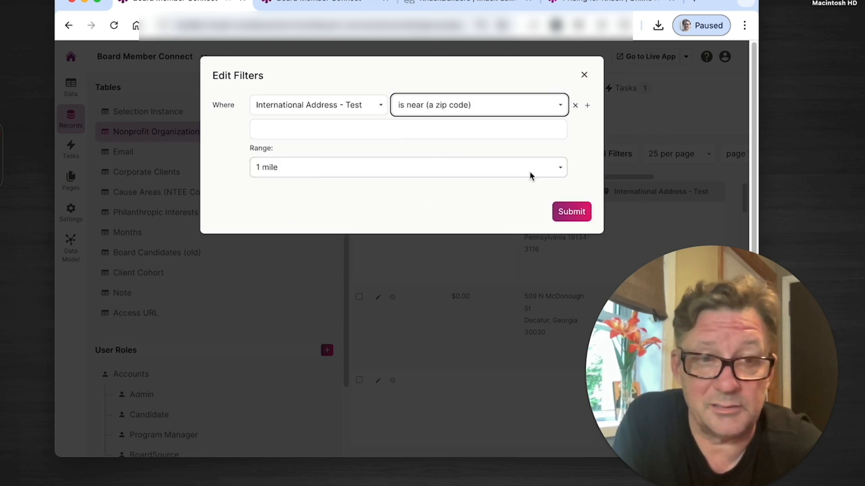
click(586, 74)
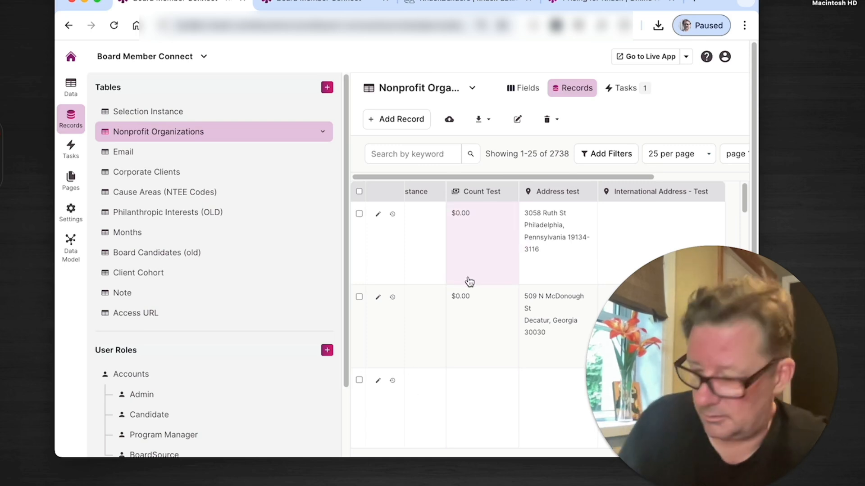
Step: Inspect the location, city, state and zip entries in the first nonprofit record's Address field, and close the form without saving
scroll(469, 284, left, 15)
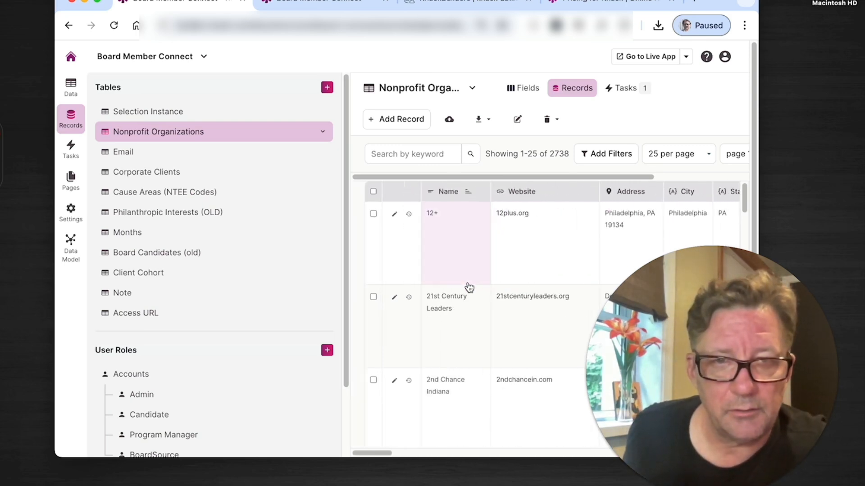
scroll(637, 237, right, 10)
scroll(550, 239, left, 4)
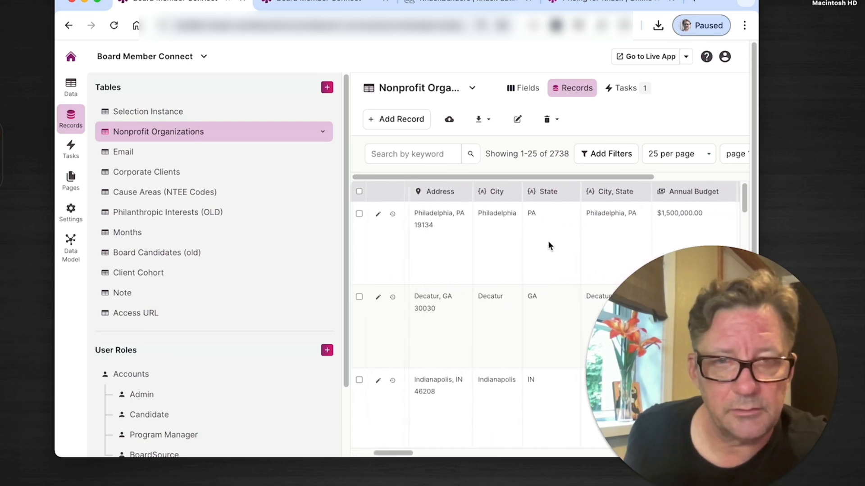
scroll(518, 239, left, 2)
click(474, 234)
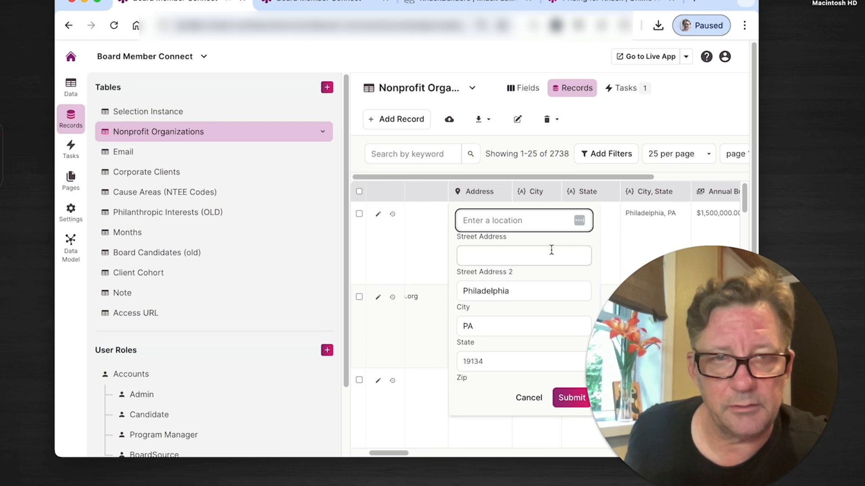
click(586, 130)
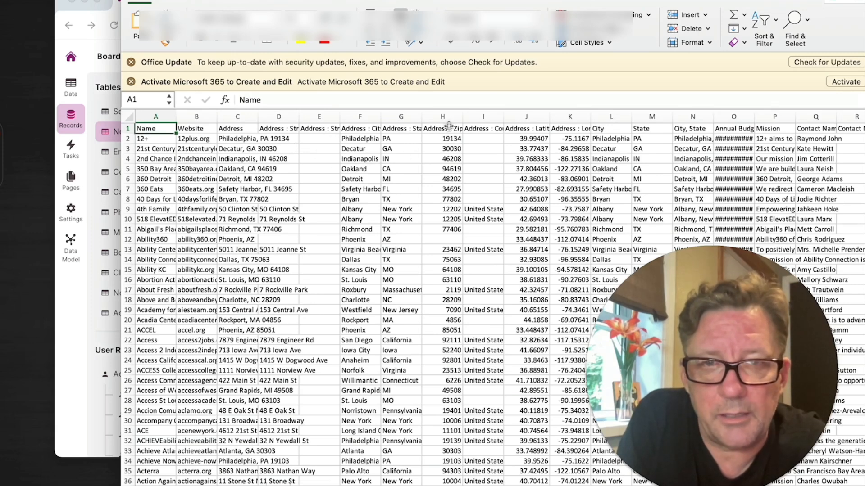
Step: In the exported records in Excel, widen the "Address : Latitude" and "Address : Longitude" columns and review them alongside the "Address : Zip" column
click(447, 119)
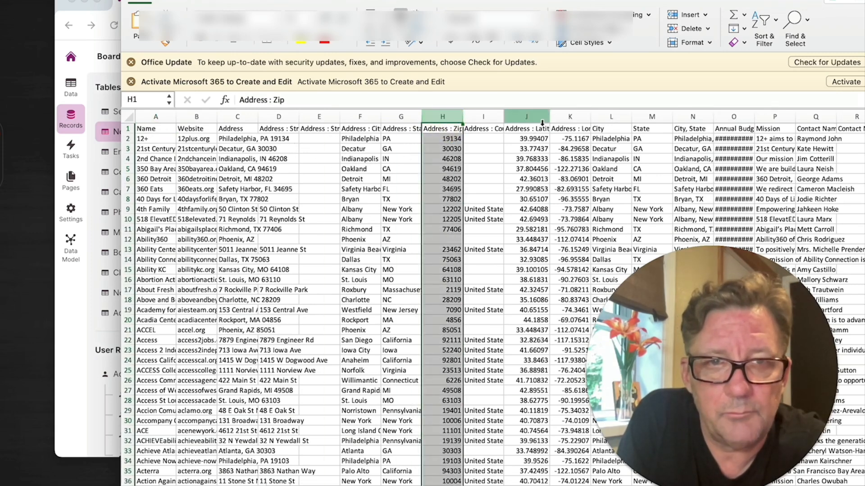
drag(550, 120, 689, 122)
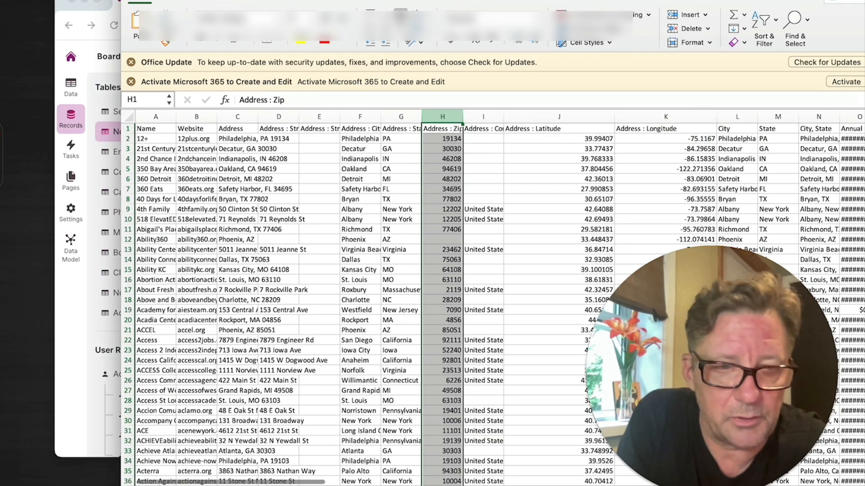
key(super+Tab)
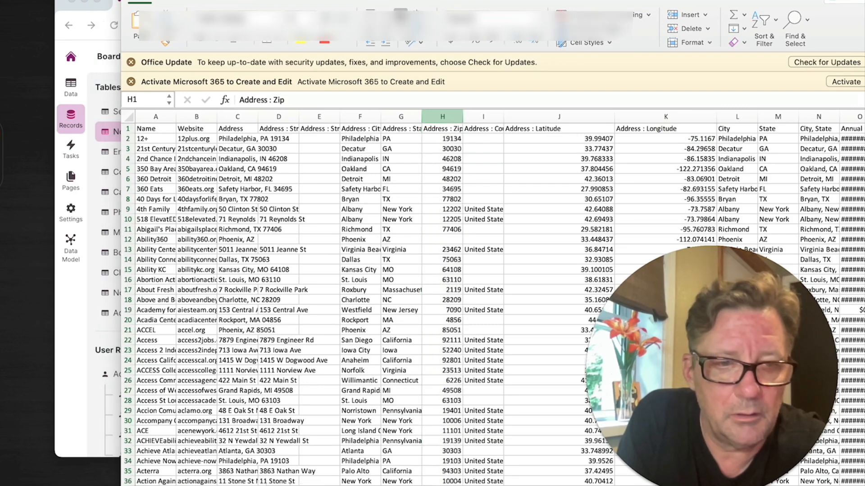
key(super+Tab)
scroll(493, 298, up, 3)
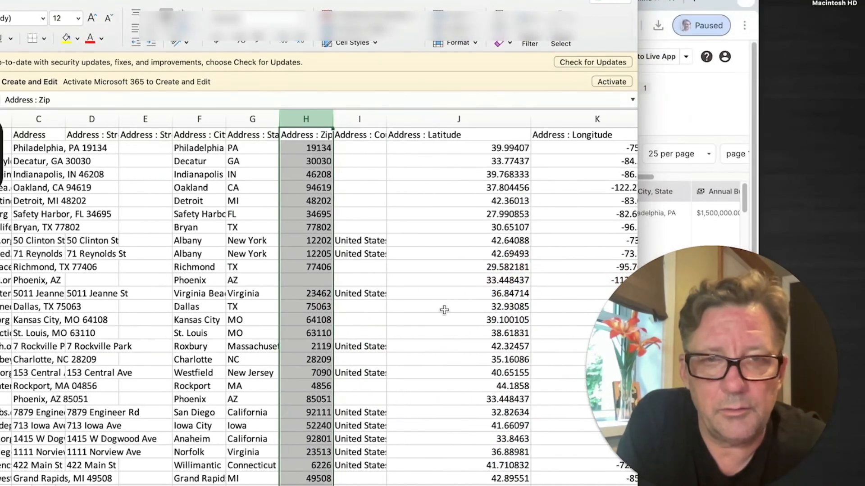
scroll(444, 310, right, 3)
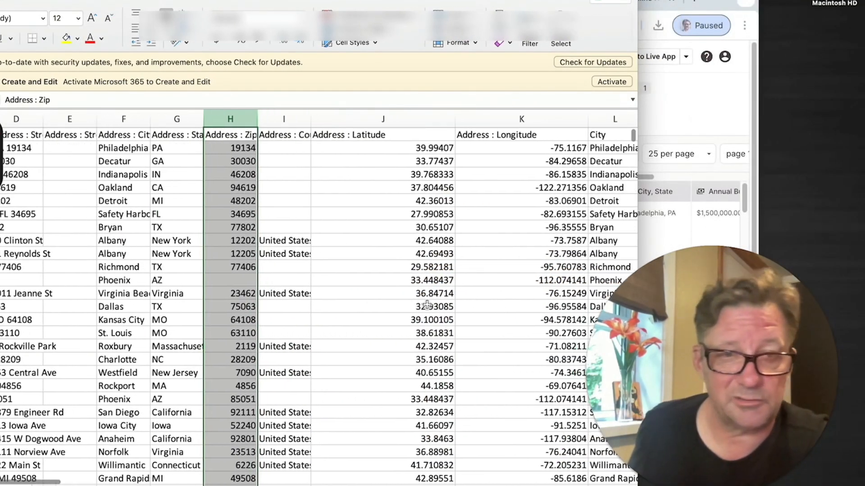
scroll(427, 306, right, 1)
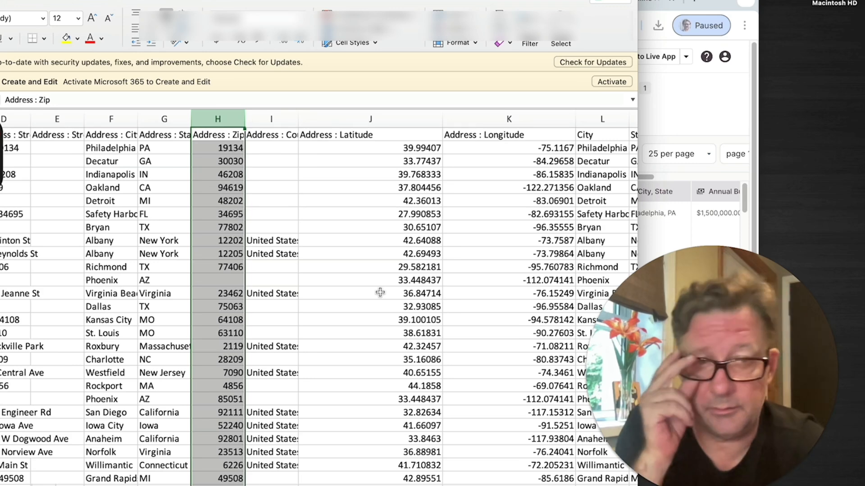
click(315, 309)
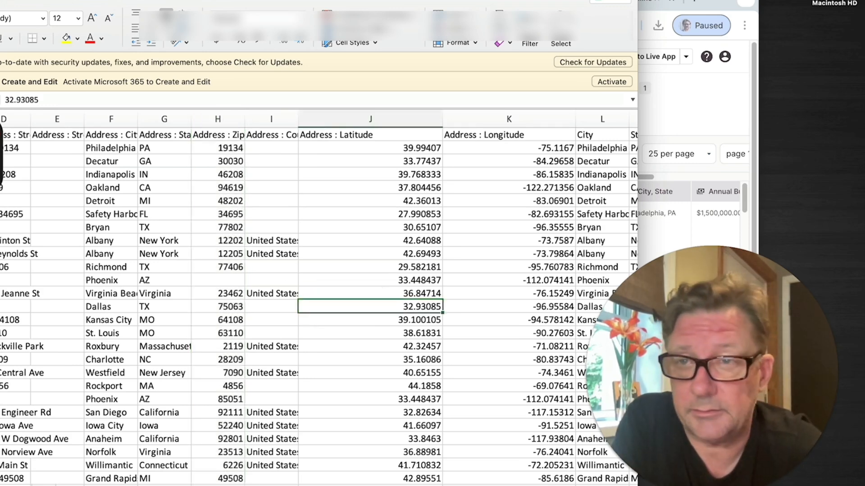